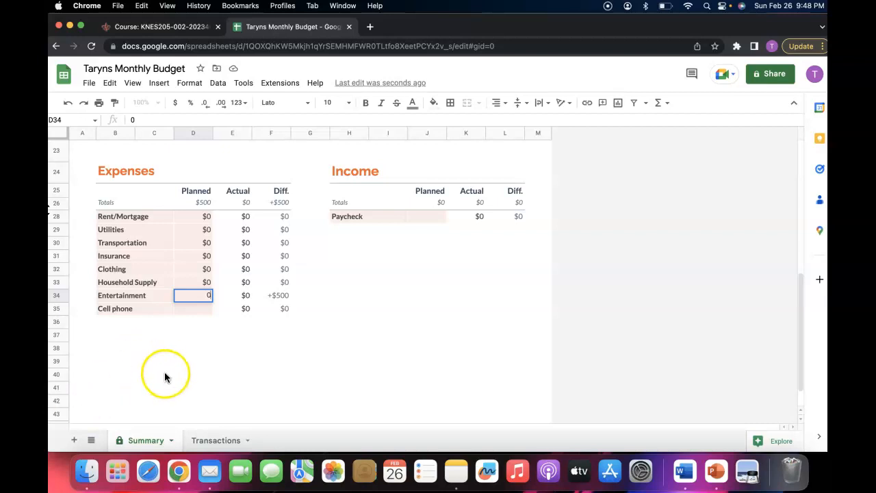
Step: Set the planned Entertainment amount in the Expenses table to 0
{"action": "scroll", "coordinate": [365, 254], "scroll_direction": "up", "scroll_amount": 1}
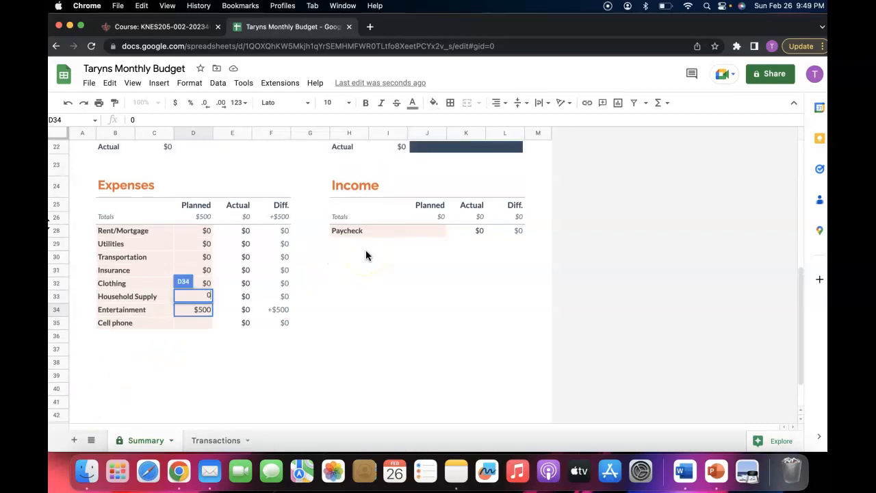
{"action": "left_click", "coordinate": [204, 309]}
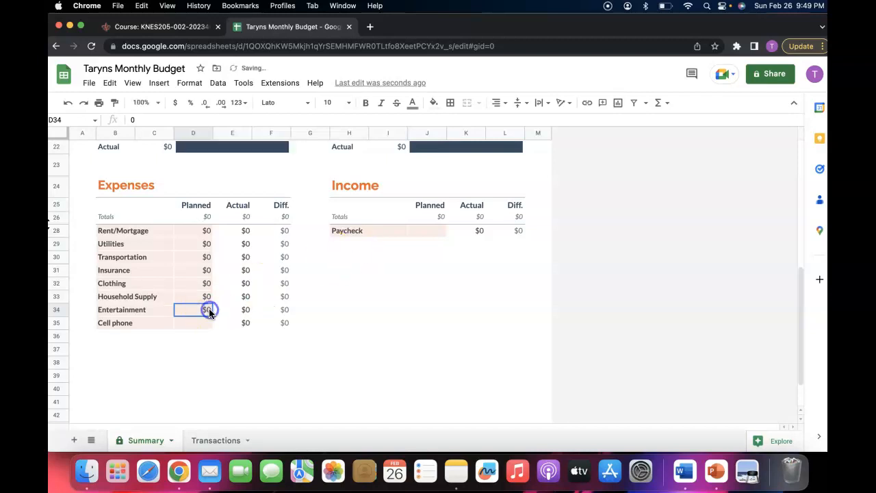
{"action": "left_click", "coordinate": [384, 350]}
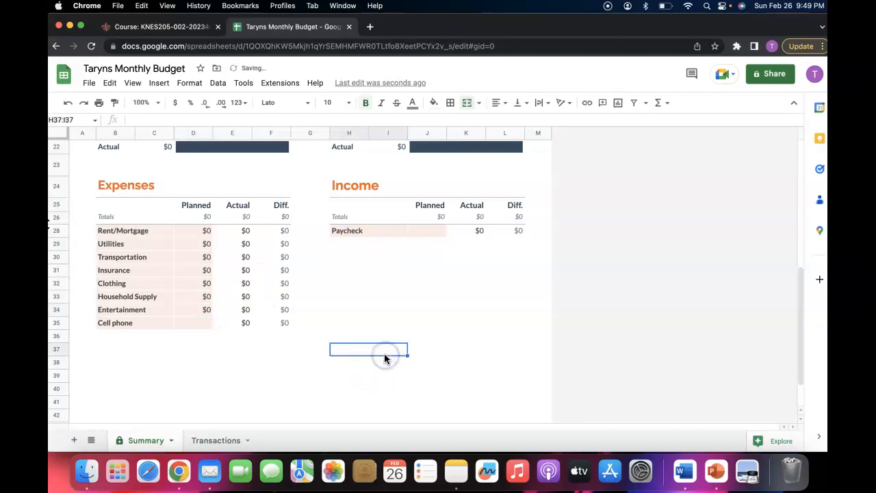
{"action": "scroll", "coordinate": [385, 356], "scroll_direction": "up", "scroll_amount": 6}
{"action": "scroll", "coordinate": [383, 358], "scroll_direction": "down", "scroll_amount": 6}
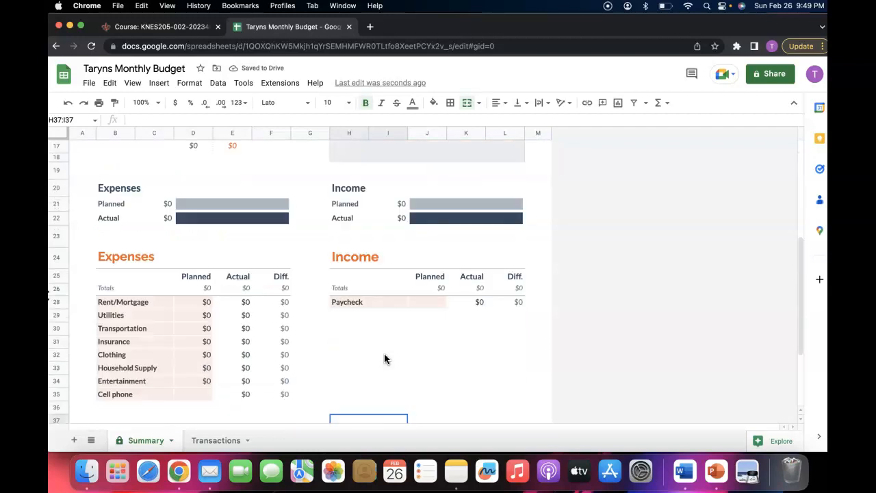
{"action": "scroll", "coordinate": [384, 359], "scroll_direction": "down", "scroll_amount": 2}
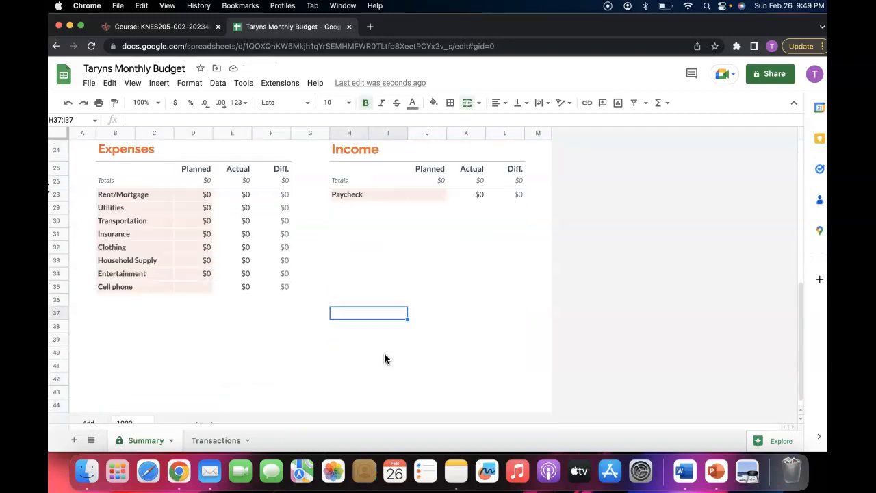
{"action": "left_click", "coordinate": [211, 289]}
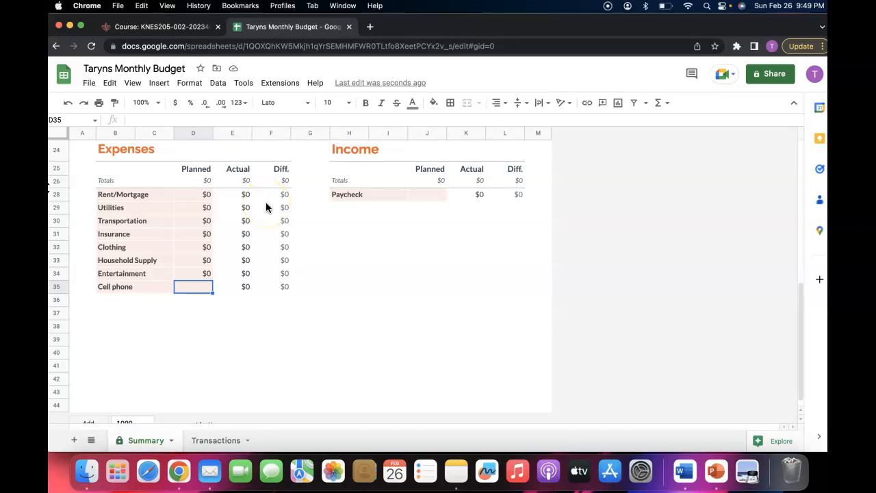
Step: In the Expenses table, set the planned amounts to 1100 for Rent/Mortgage and 180 for Utilities
{"action": "left_click", "coordinate": [206, 197]}
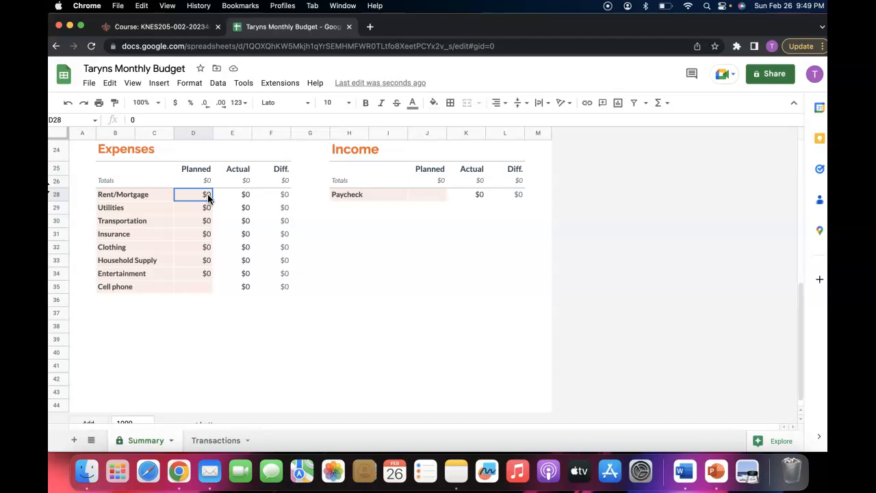
{"action": "type", "text": "1100"}
{"action": "left_click", "coordinate": [203, 210]}
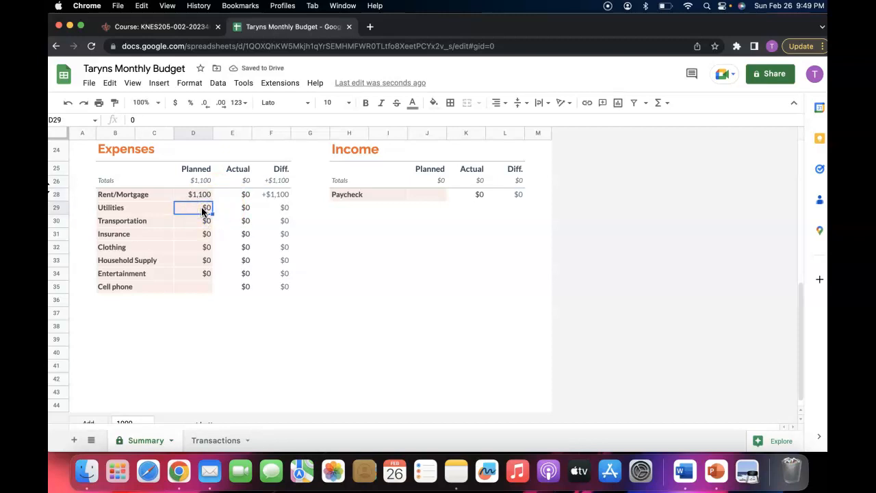
{"action": "type", "text": "1"}
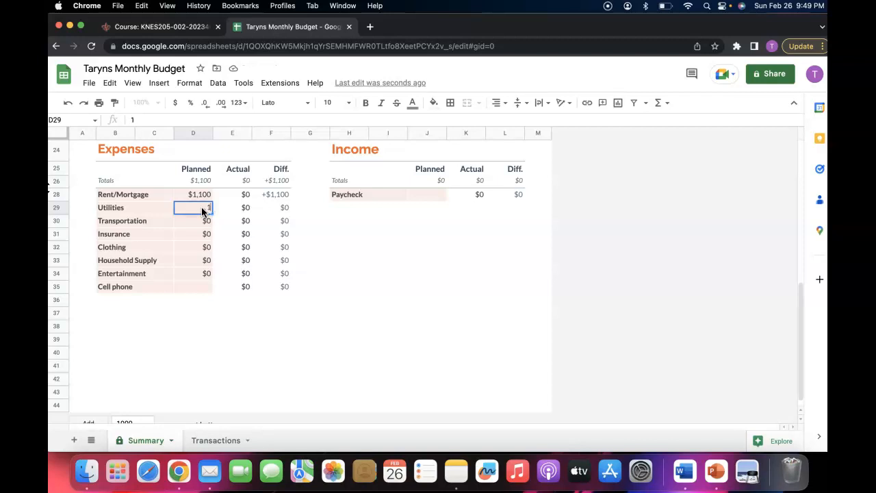
{"action": "type", "text": "80"}
Step: Set the planned expense amounts to 1500 for Transportation and 235 for Insurance
{"action": "left_click", "coordinate": [208, 222]}
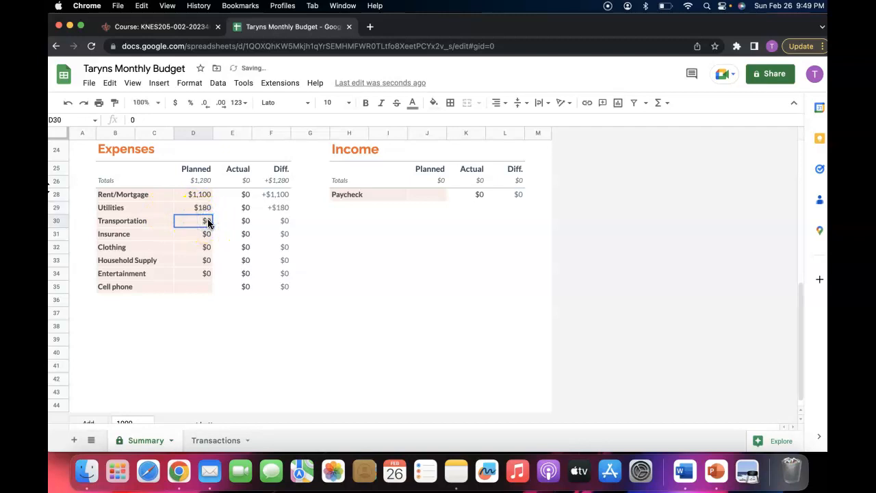
{"action": "type", "text": "1500"}
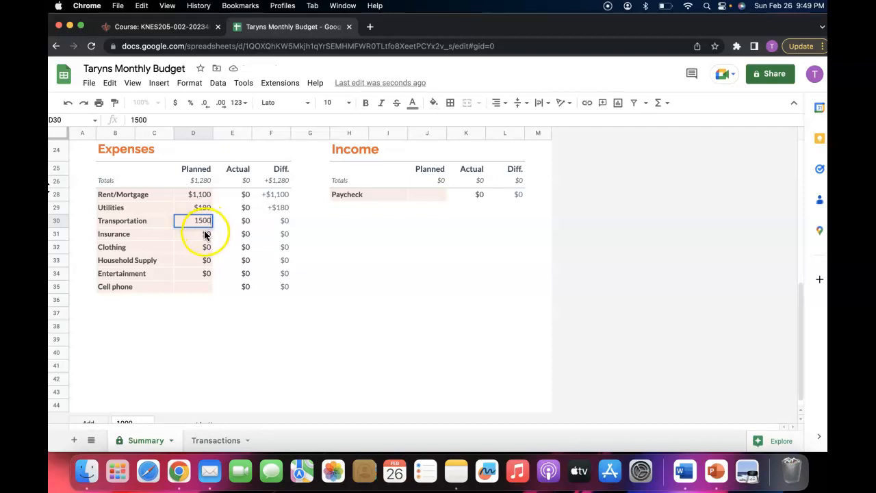
{"action": "left_click", "coordinate": [205, 236]}
{"action": "type", "text": "236"}
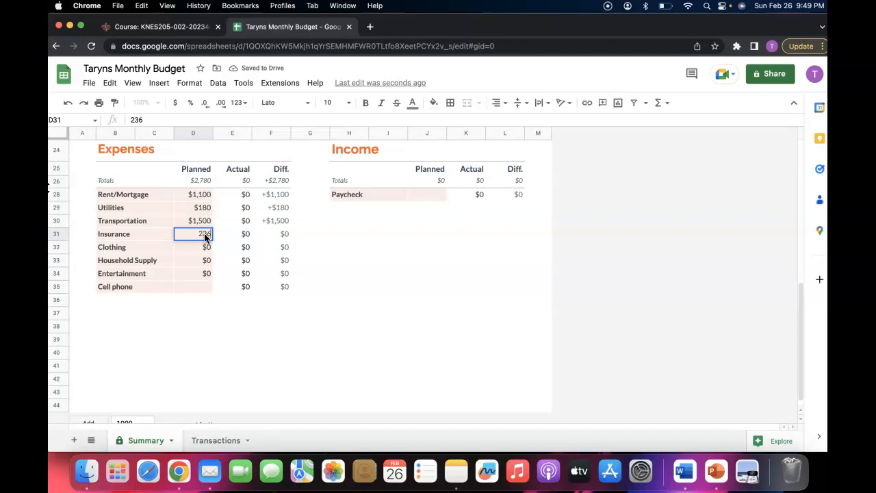
{"action": "key", "text": "BackSpace"}
{"action": "type", "text": "5"}
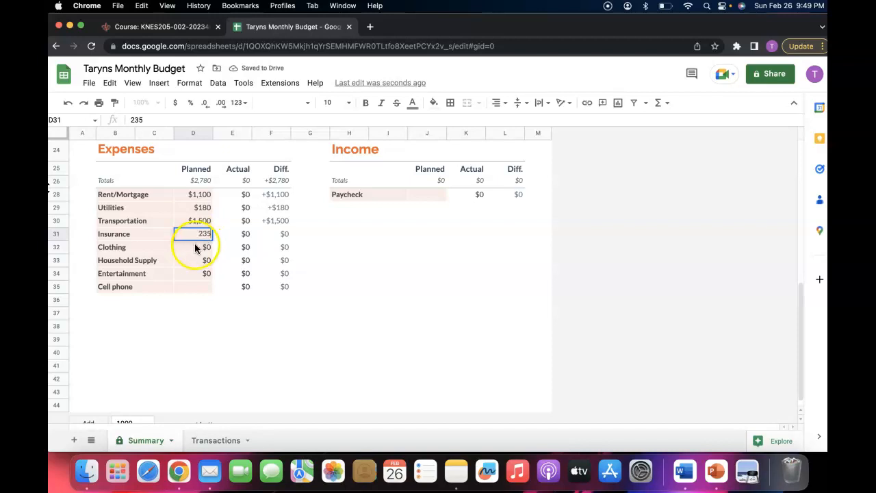
Step: Set the planned expense amounts to 400 for Clothing and 600 for Household Supply
{"action": "left_click", "coordinate": [201, 249]}
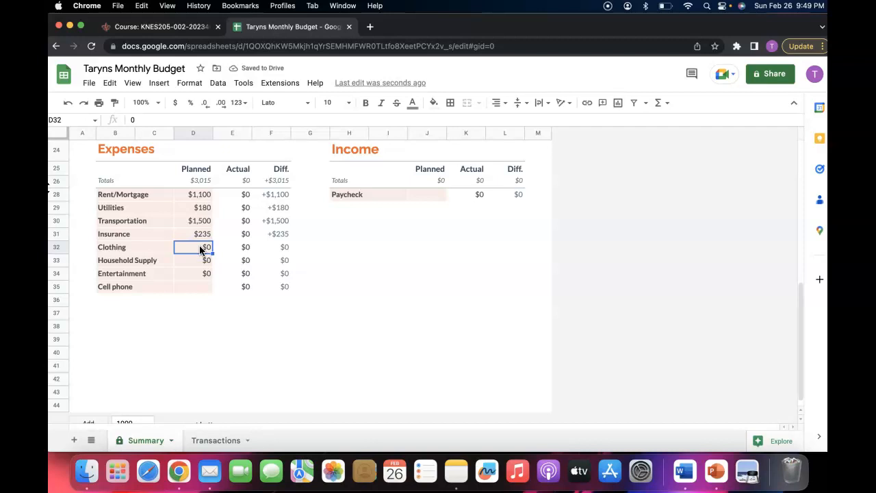
{"action": "type", "text": "400"}
{"action": "left_click", "coordinate": [200, 267]}
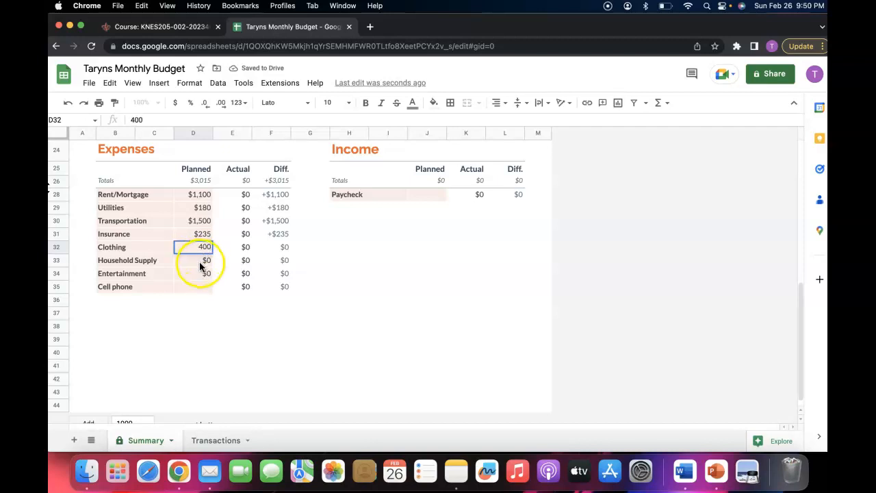
{"action": "type", "text": "600"}
Step: Set the planned expense amounts to 500 for Entertainment and 230 for Cell phone
{"action": "left_click", "coordinate": [208, 273]}
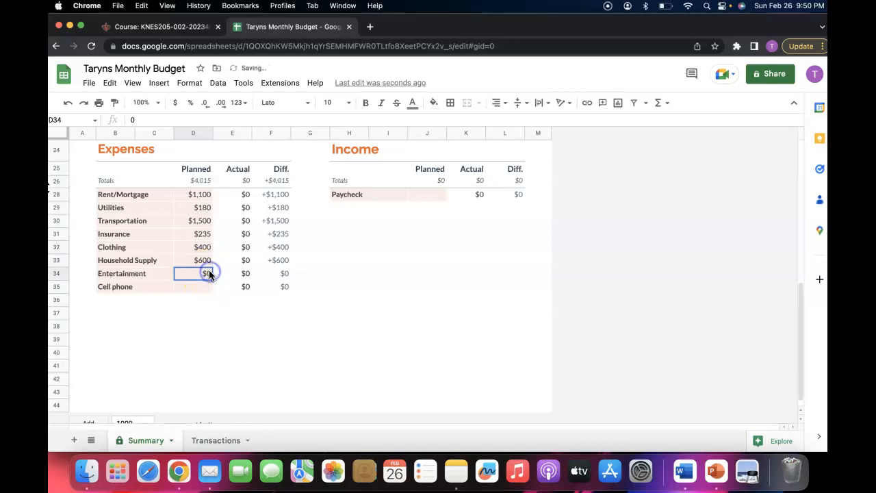
{"action": "type", "text": "500"}
{"action": "left_click", "coordinate": [203, 289]}
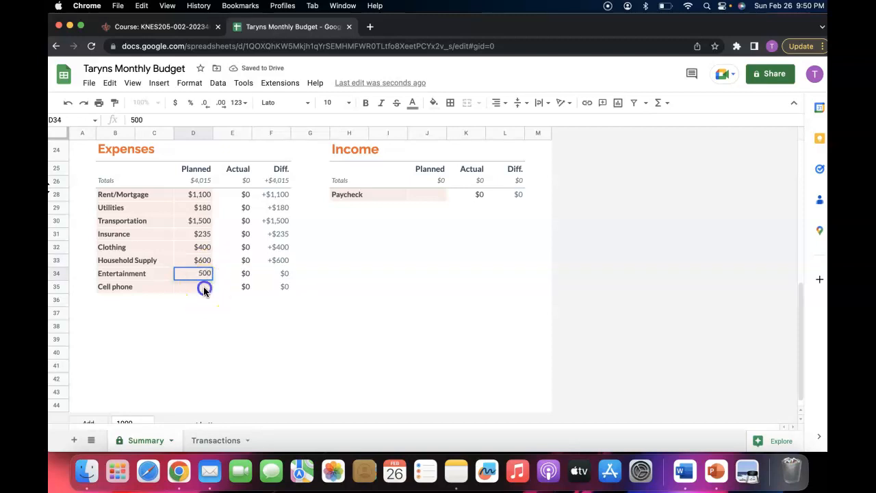
{"action": "type", "text": "230"}
{"action": "left_click", "coordinate": [243, 339]}
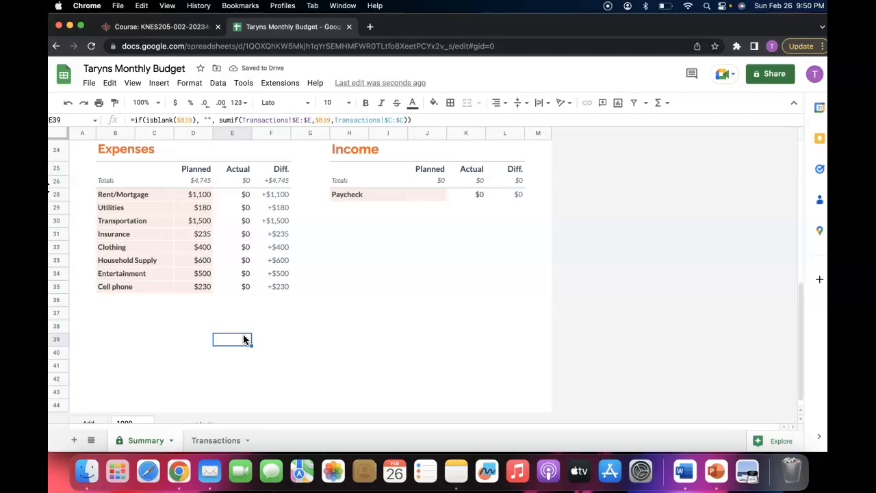
Step: On the Transactions sheet, give the Paycheck income entry the date 02/26/23 and an amount of 7800
{"action": "left_click", "coordinate": [220, 440]}
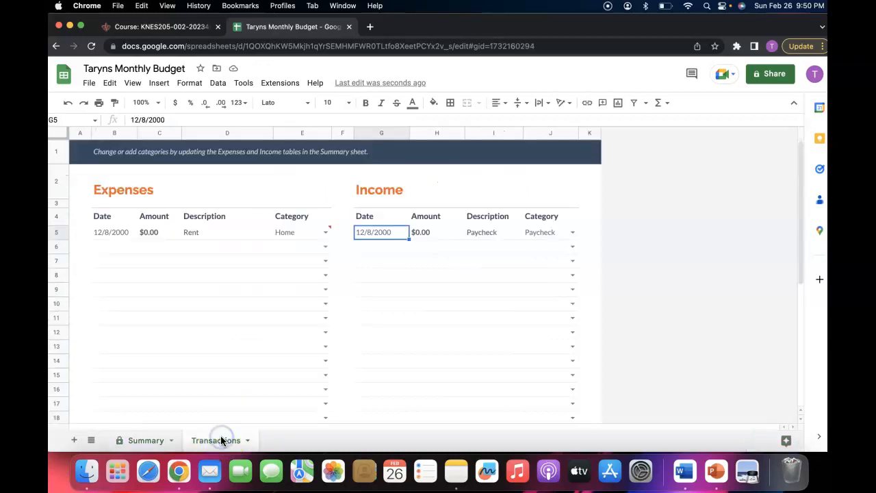
{"action": "left_click", "coordinate": [388, 233]}
{"action": "type", "text": "02"}
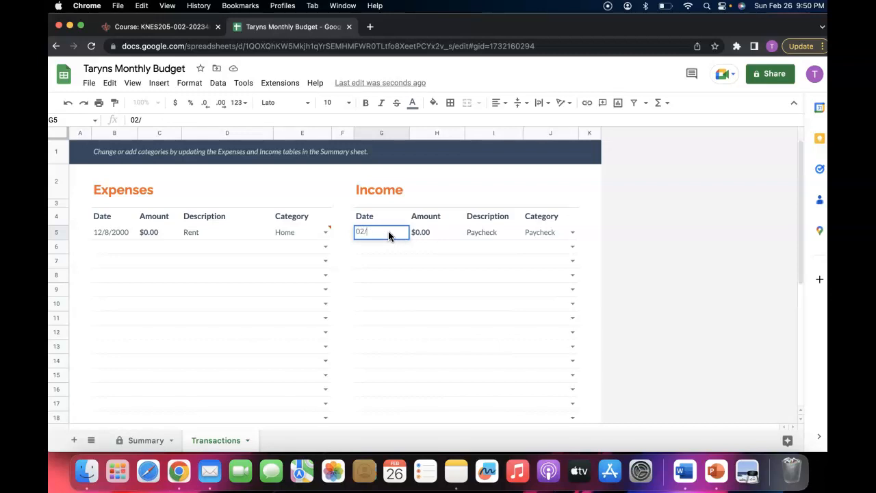
{"action": "type", "text": "/26/23"}
{"action": "left_click", "coordinate": [423, 233]}
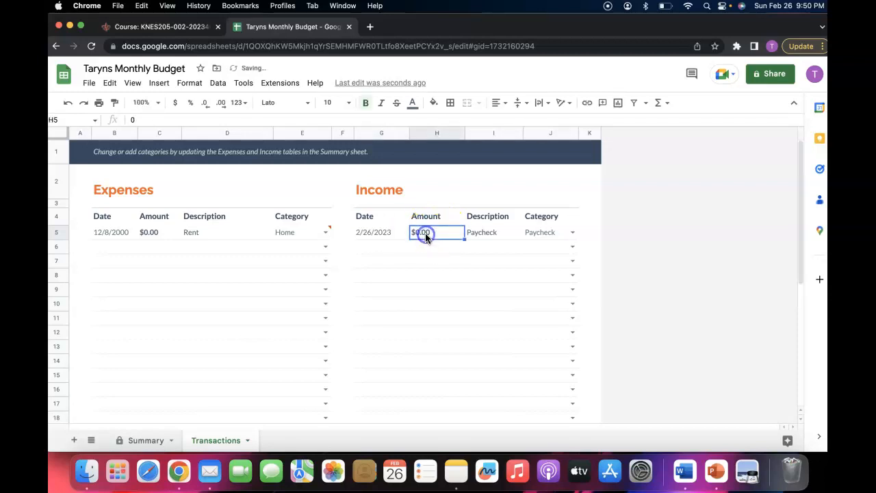
{"action": "type", "text": "7800"}
{"action": "left_click", "coordinate": [440, 276]}
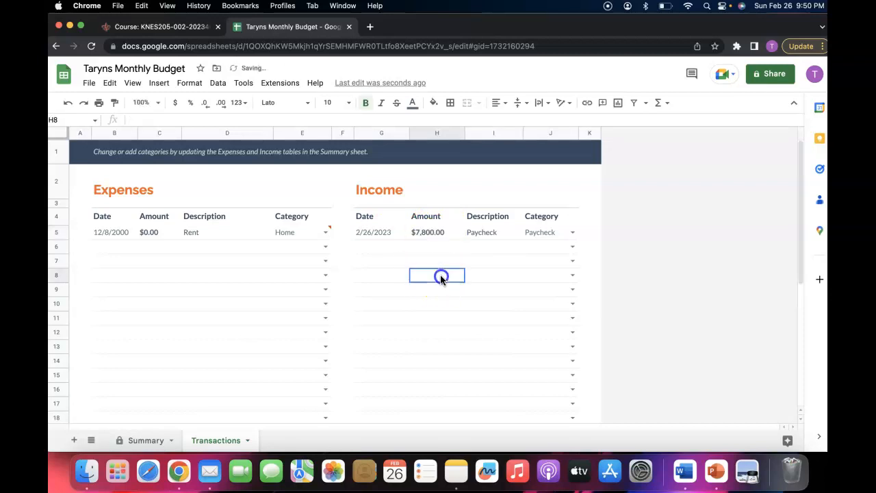
Step: Fill in the Rent expense entry with date 2/26/23, amount 1100 and the category Rent/Mortgage
{"action": "left_click", "coordinate": [120, 234]}
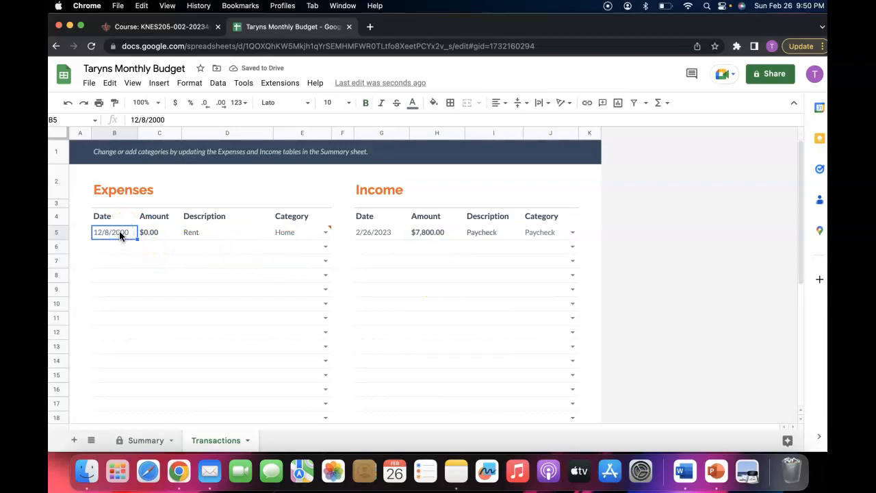
{"action": "type", "text": "2/26/23"}
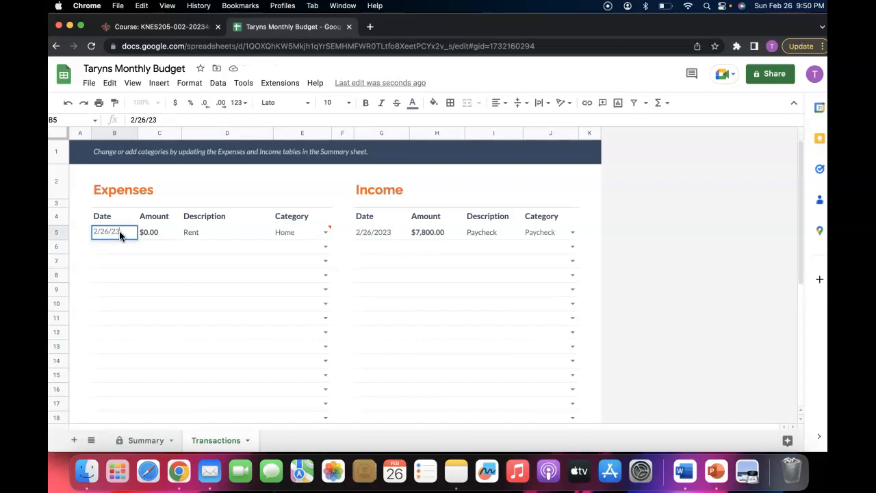
{"action": "left_click", "coordinate": [186, 233]}
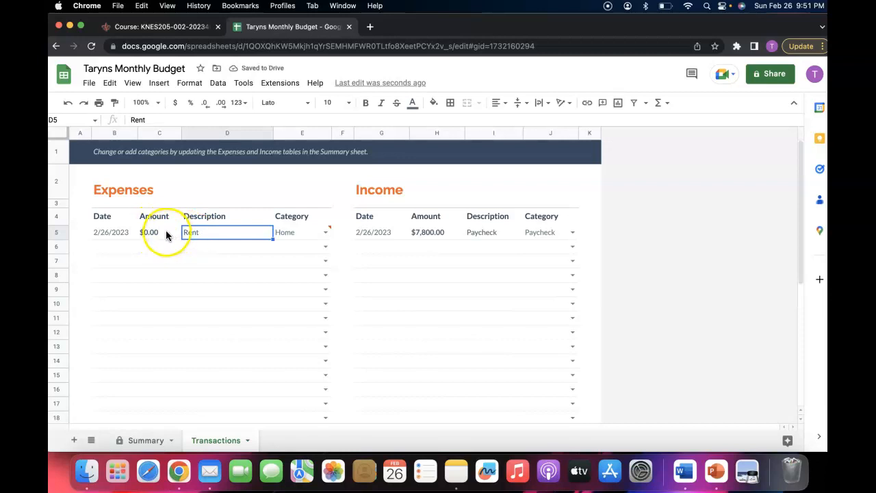
{"action": "left_click", "coordinate": [160, 233]}
{"action": "type", "text": "1100"}
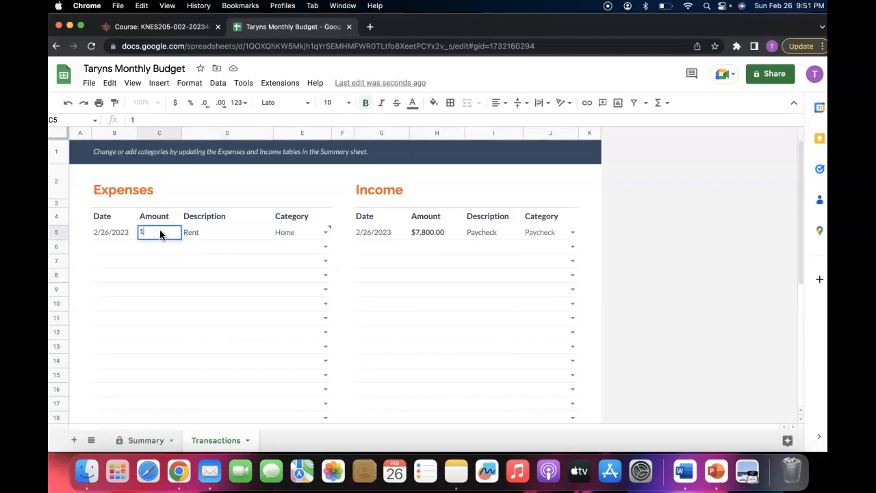
{"action": "left_click", "coordinate": [202, 246]}
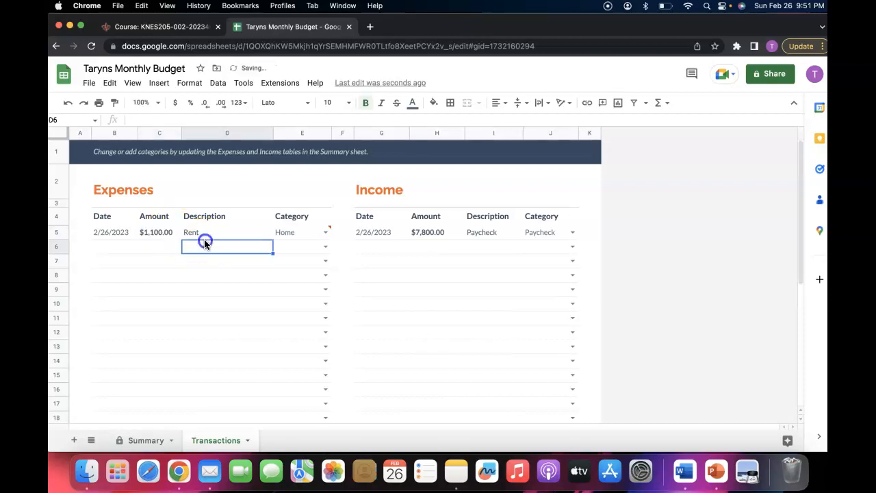
{"action": "left_click", "coordinate": [324, 233]}
{"action": "left_click", "coordinate": [320, 249]}
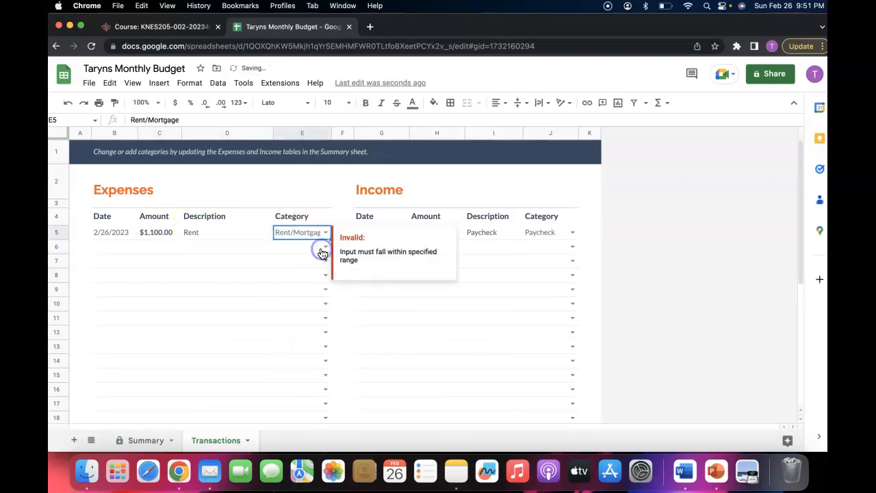
Step: Add an expense transaction in row 6 dated 2/26/23 with amount 180 and the category Utilities
{"action": "left_click", "coordinate": [117, 247]}
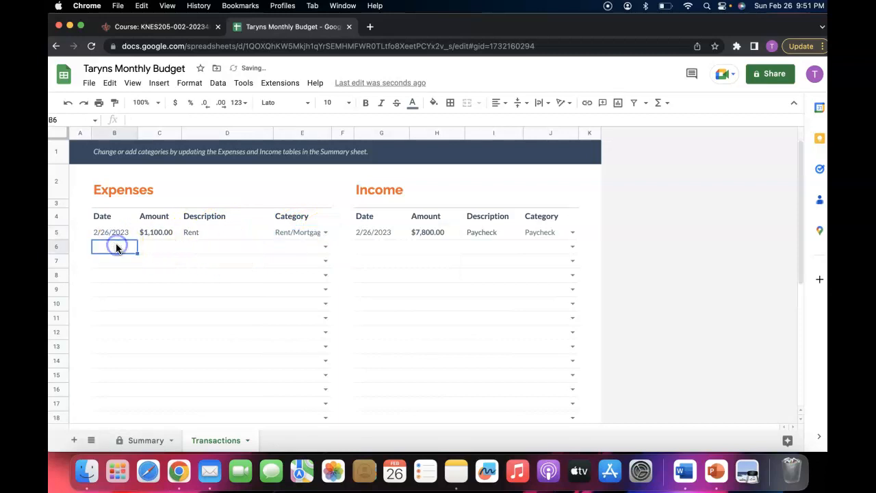
{"action": "type", "text": "2/26/23"}
{"action": "left_click", "coordinate": [146, 249]}
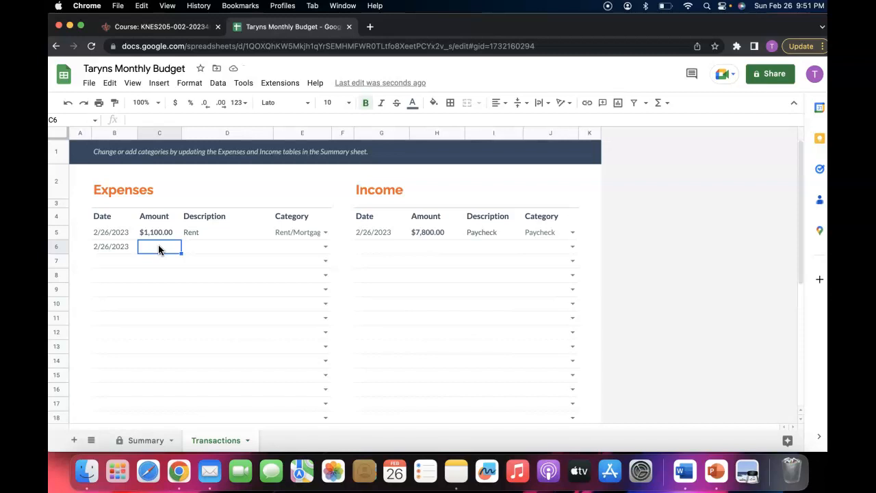
{"action": "type", "text": "180"}
{"action": "left_click", "coordinate": [189, 249]}
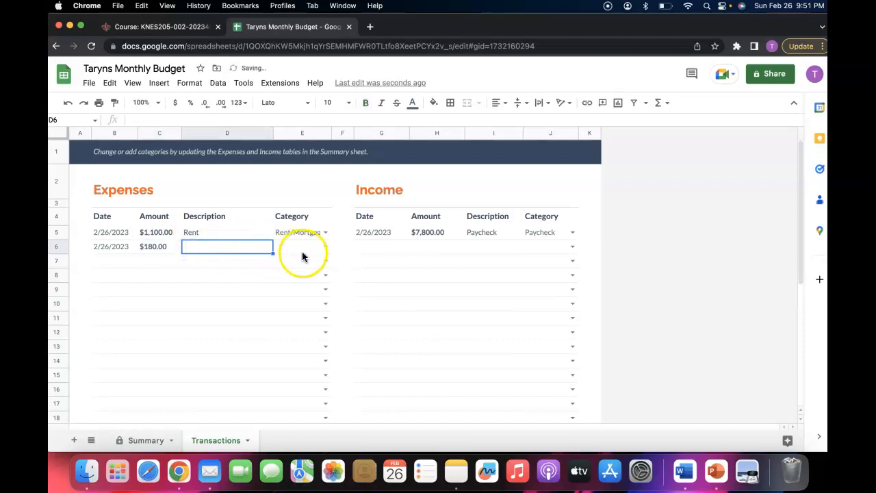
{"action": "left_click", "coordinate": [325, 246]}
{"action": "left_click", "coordinate": [307, 277]}
Step: Add an expense transaction in row 7 dated 2/26/2023 with amount 1500 and the category Transportation
{"action": "left_click", "coordinate": [119, 261]}
{"action": "type", "text": "2/"}
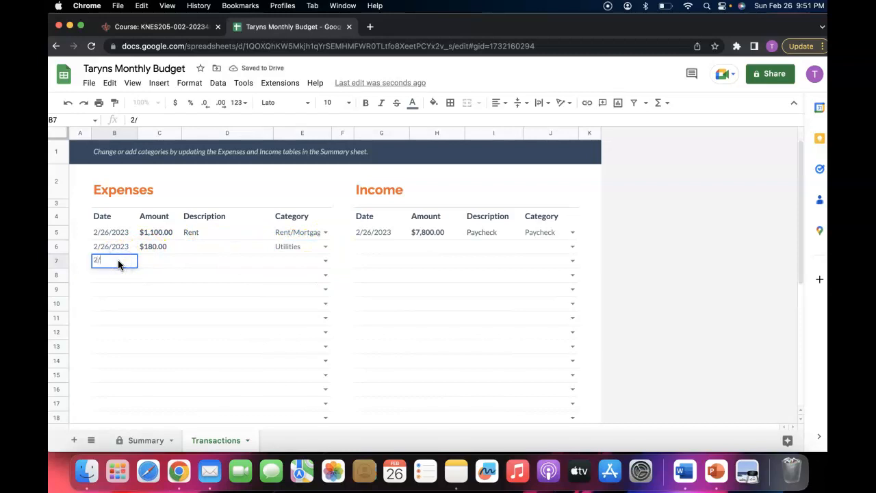
{"action": "type", "text": "26/2023"}
{"action": "left_click", "coordinate": [148, 262]}
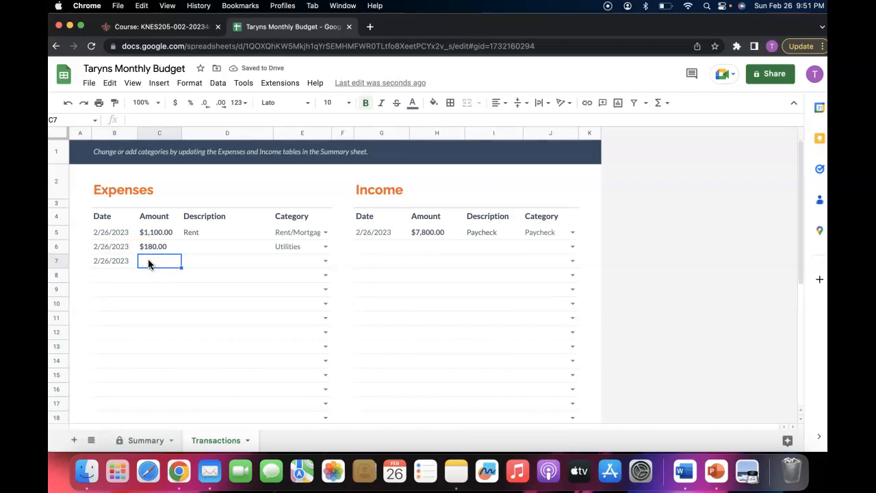
{"action": "type", "text": "1500"}
{"action": "left_click", "coordinate": [324, 262]}
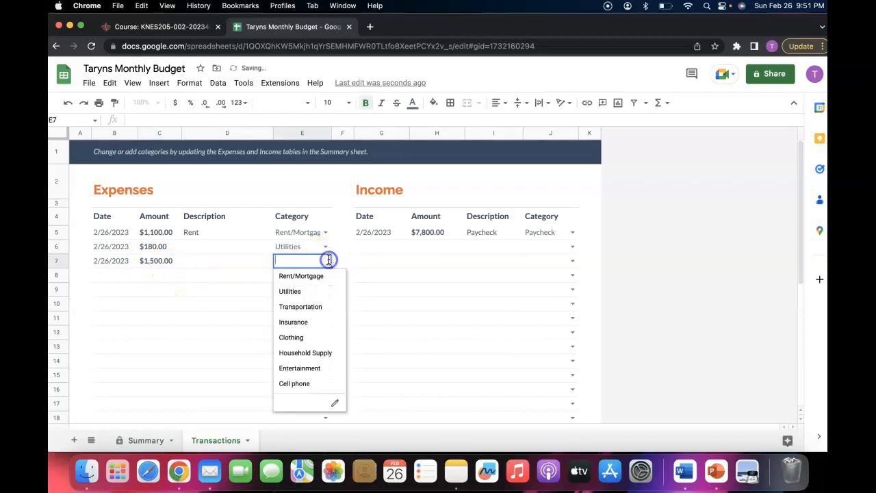
{"action": "left_click", "coordinate": [309, 307]}
{"action": "left_click", "coordinate": [114, 274]}
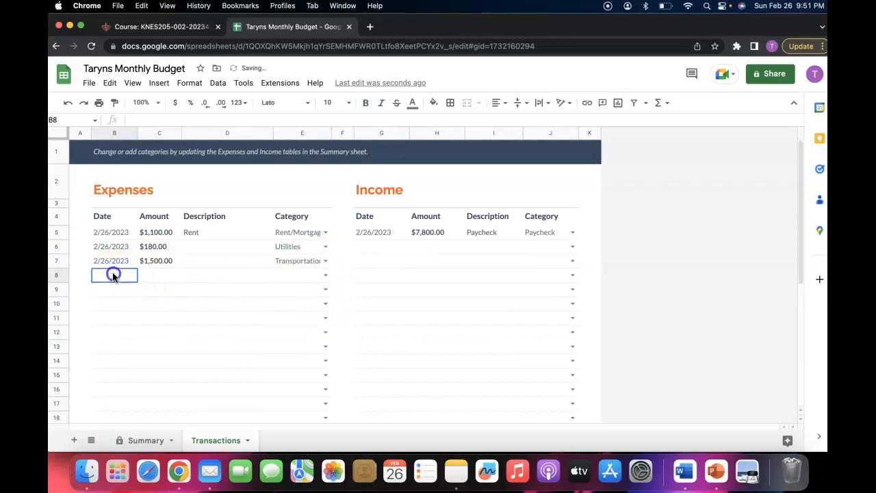
Step: Add an expense transaction in row 8 dated 2/26/2023 with amount 235 and the category Insurance
{"action": "type", "text": "2/2"}
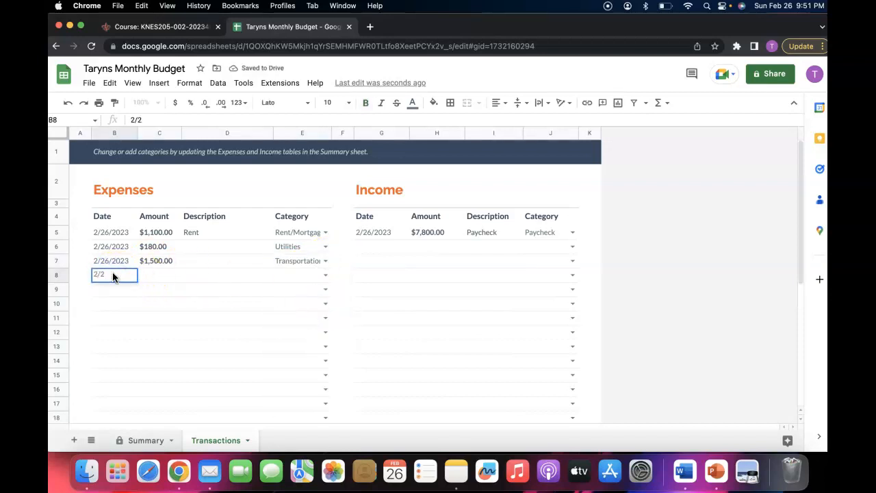
{"action": "type", "text": "6/2023"}
{"action": "left_click", "coordinate": [151, 273]}
{"action": "type", "text": "235"}
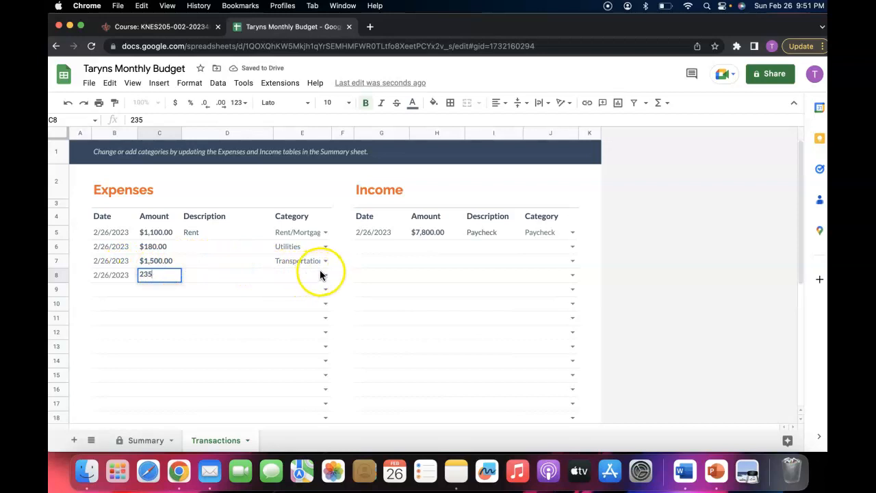
{"action": "left_click", "coordinate": [325, 274]}
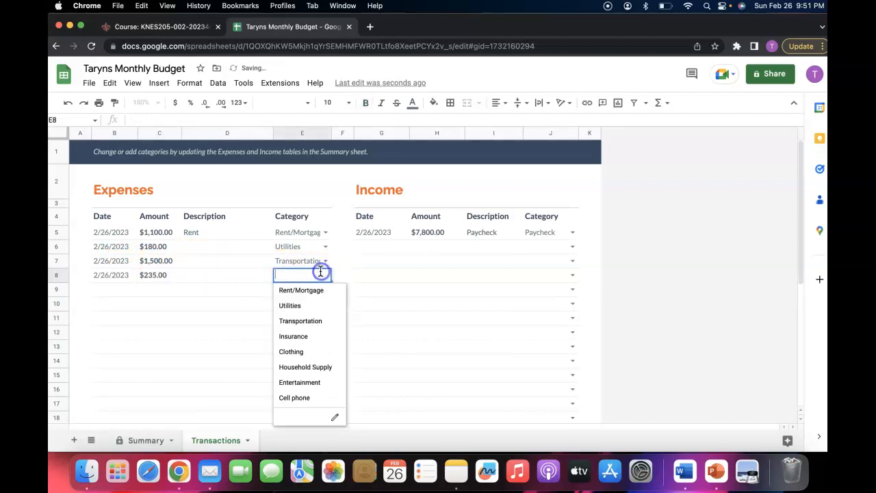
{"action": "left_click", "coordinate": [303, 342]}
Step: Add an expense transaction in row 9 dated 2/26/2023 with amount 300 and the category Clothing
{"action": "left_click", "coordinate": [104, 290]}
{"action": "type", "text": "2/"}
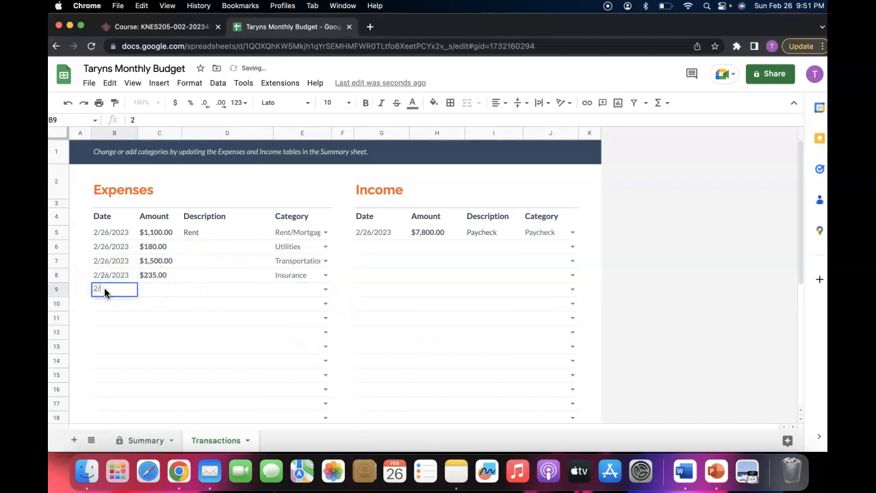
{"action": "type", "text": "26/2023"}
{"action": "left_click", "coordinate": [154, 288]}
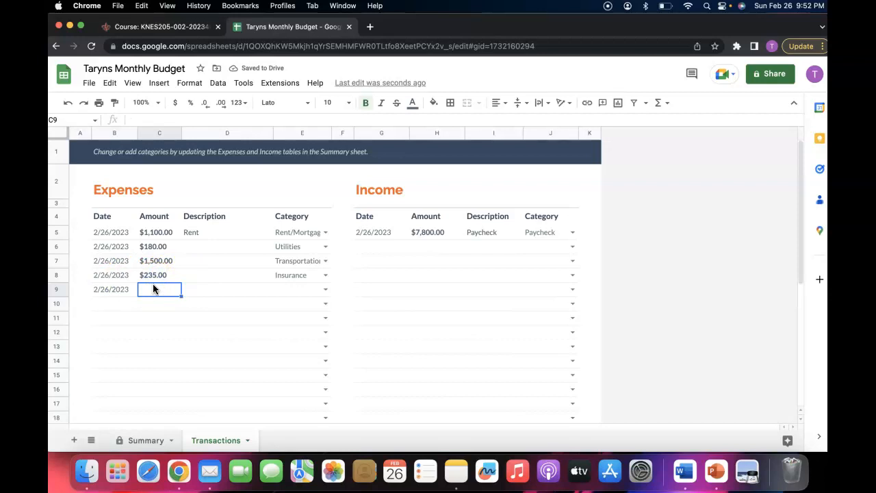
{"action": "type", "text": "300"}
{"action": "left_click", "coordinate": [324, 289]}
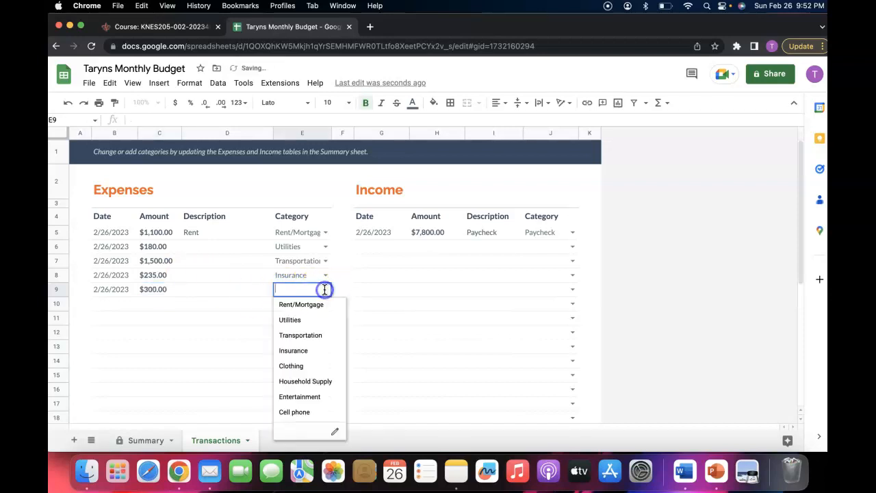
{"action": "left_click", "coordinate": [289, 365]}
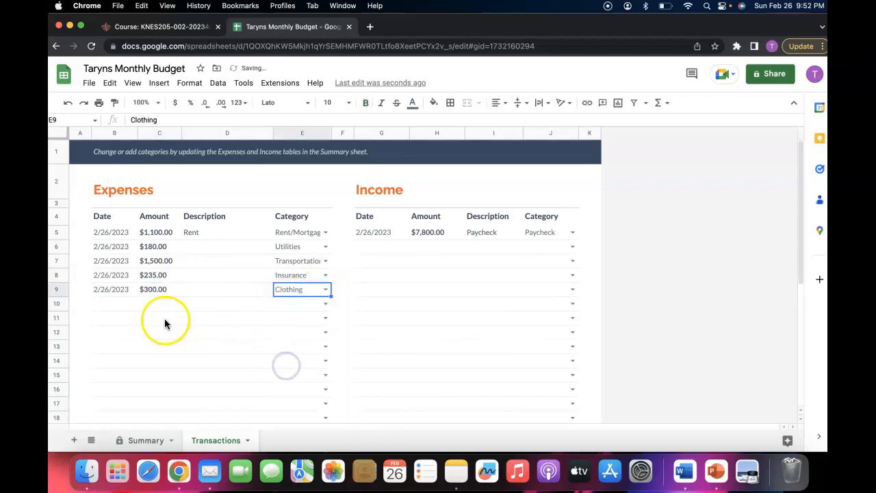
Step: Add an expense transaction in row 10 dated 2/26/23 with amount 600 and the category Household Supply
{"action": "left_click", "coordinate": [116, 293]}
{"action": "left_click", "coordinate": [119, 307]}
{"action": "type", "text": "2/2/"}
{"action": "type", "text": "6/23"}
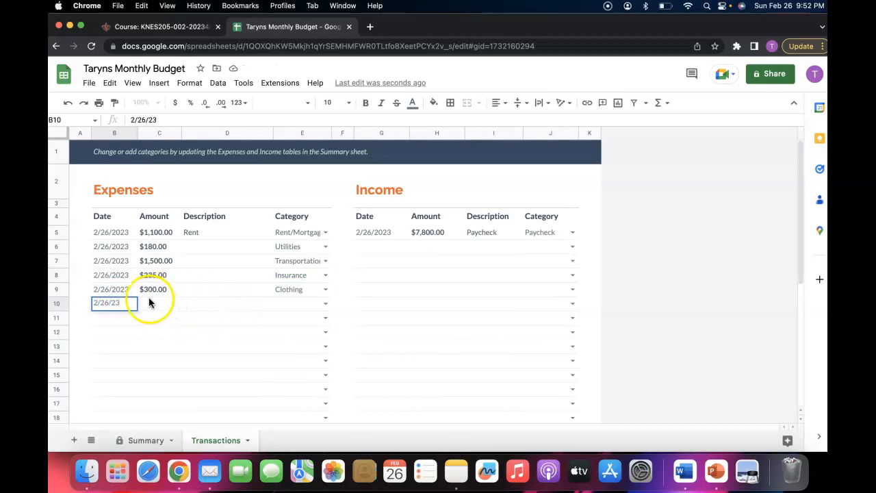
{"action": "left_click", "coordinate": [149, 302]}
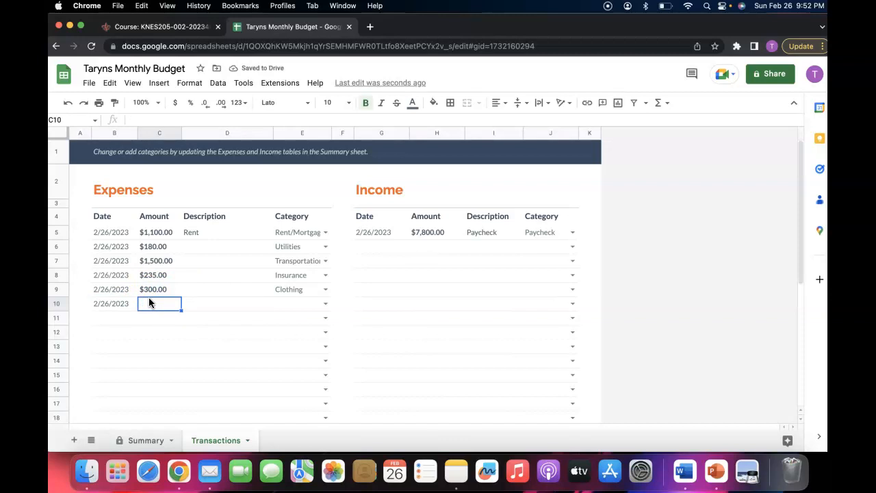
{"action": "type", "text": "600"}
{"action": "left_click", "coordinate": [324, 303]}
{"action": "left_click", "coordinate": [301, 395]}
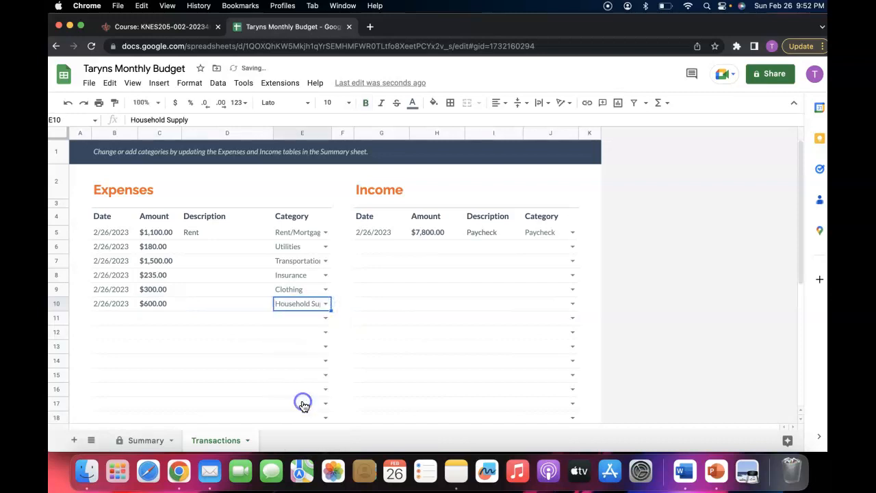
Step: Add an expense transaction in row 11 dated 2/26/23 with amount 225 and the category Cell phone
{"action": "left_click", "coordinate": [131, 319]}
{"action": "type", "text": "2/26/23"}
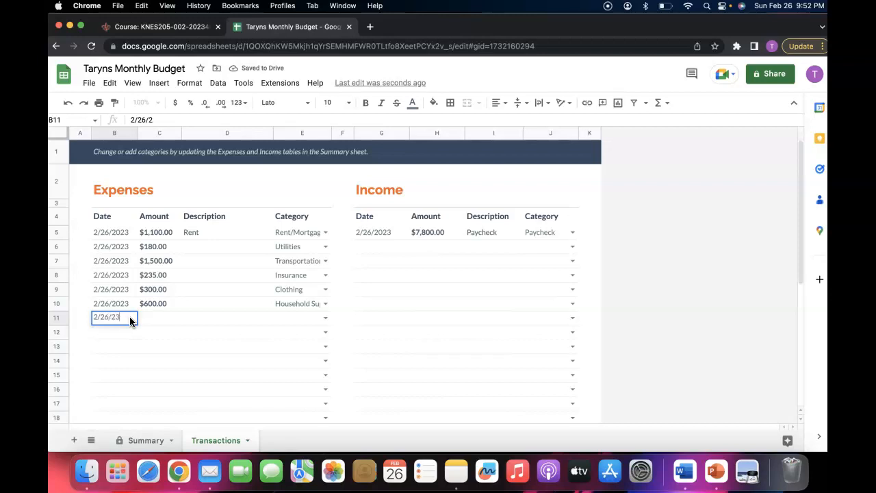
{"action": "left_click", "coordinate": [162, 320]}
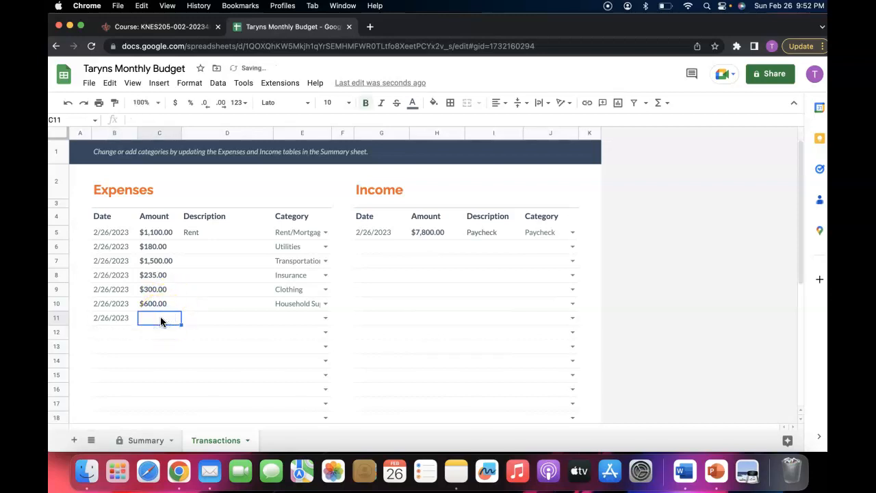
{"action": "type", "text": "225"}
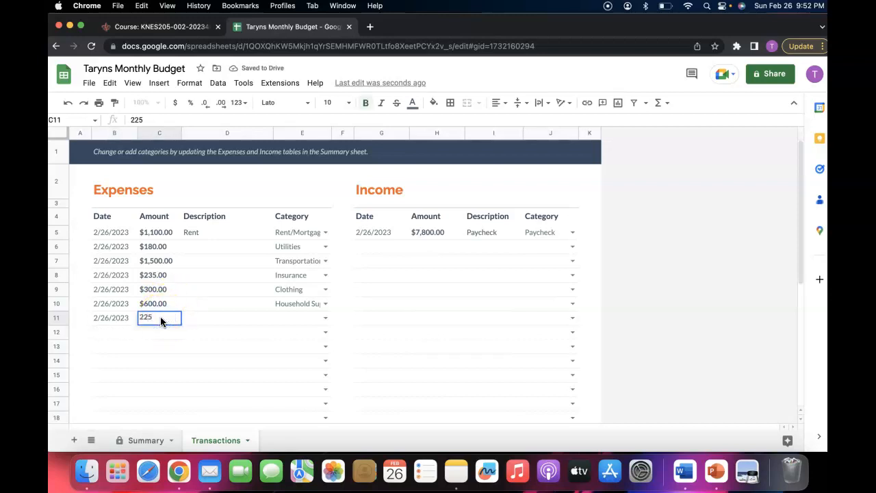
{"action": "left_click", "coordinate": [325, 318]}
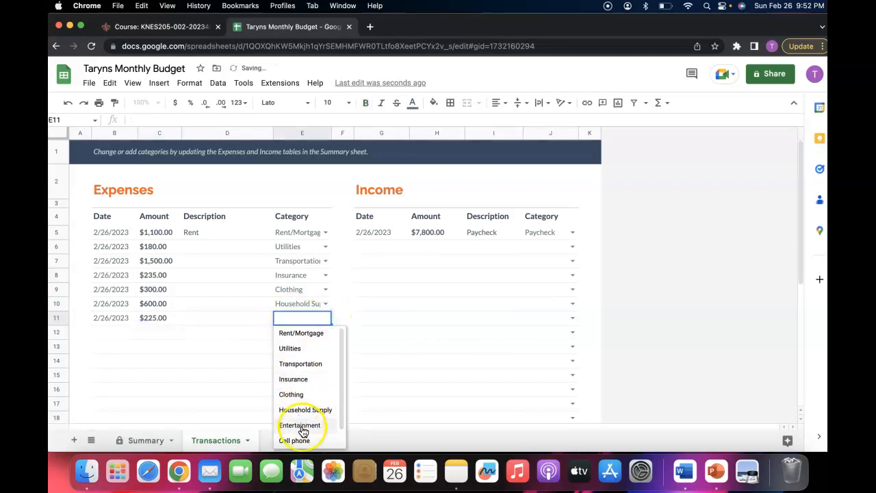
{"action": "left_click", "coordinate": [301, 440]}
Step: Add an expense transaction in row 12 dated 2/26/2023 with amount 500 and the category Entertainment
{"action": "left_click", "coordinate": [111, 331]}
{"action": "type", "text": "2/2"}
{"action": "type", "text": "6/2023"}
{"action": "left_click", "coordinate": [157, 331]}
{"action": "left_click", "coordinate": [323, 332]}
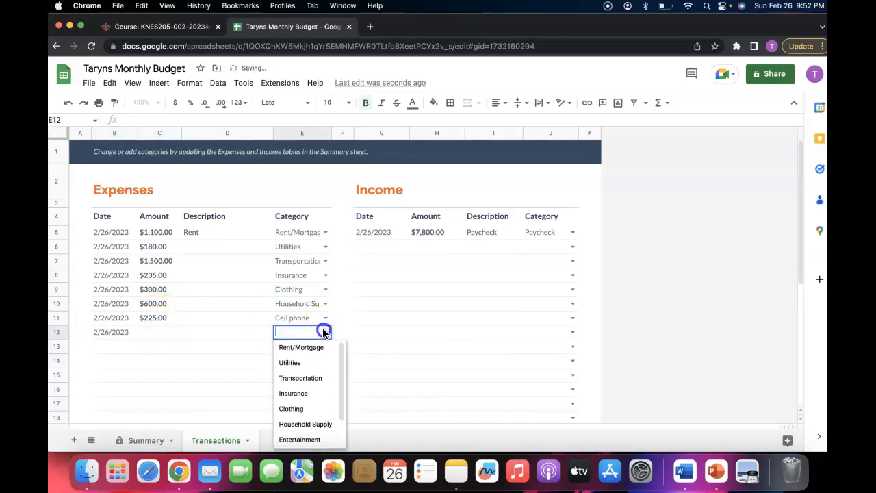
{"action": "left_click", "coordinate": [313, 438]}
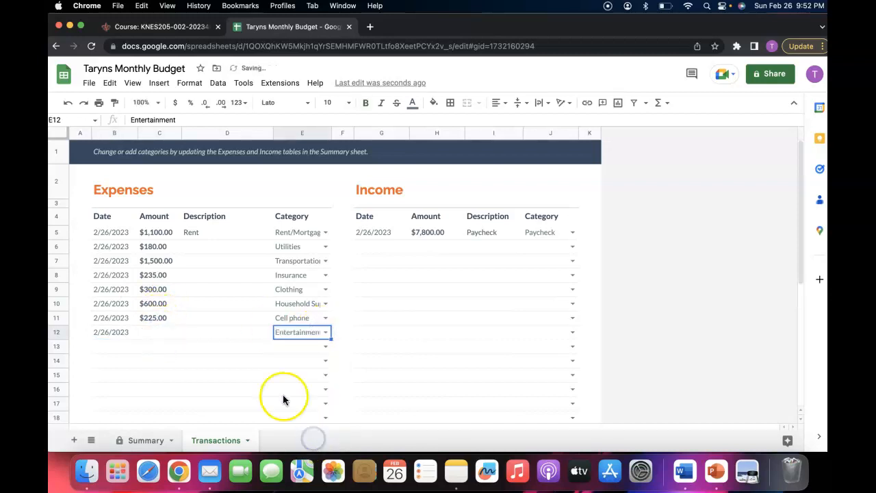
{"action": "left_click", "coordinate": [147, 332]}
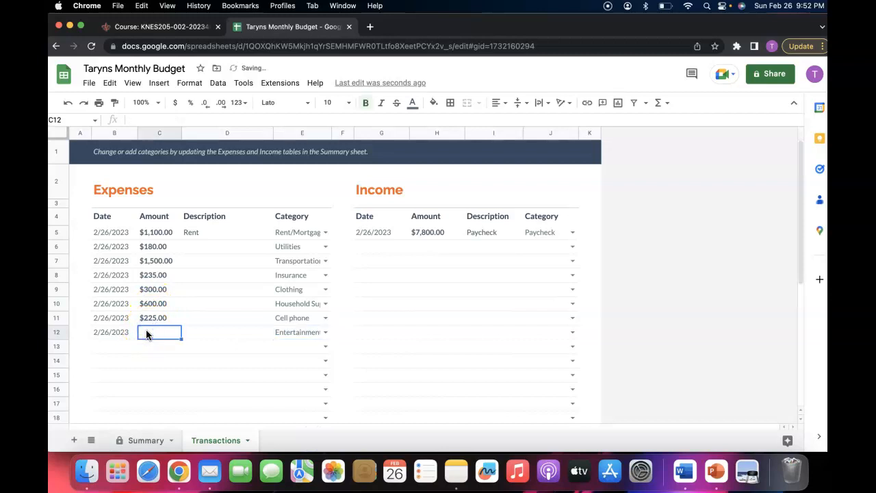
{"action": "type", "text": "500"}
{"action": "left_click", "coordinate": [262, 362]}
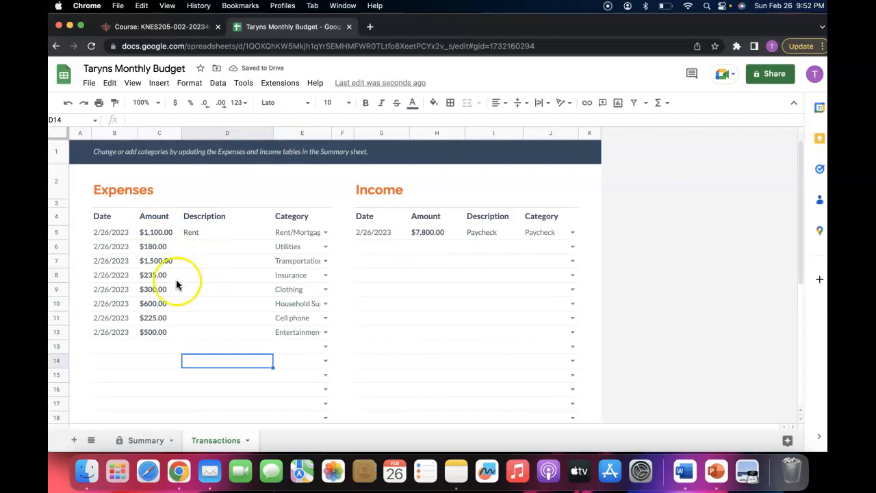
Step: Switch to the Summary sheet and compare the planned and actual amounts in the Expenses and Income tables
{"action": "left_click", "coordinate": [149, 440]}
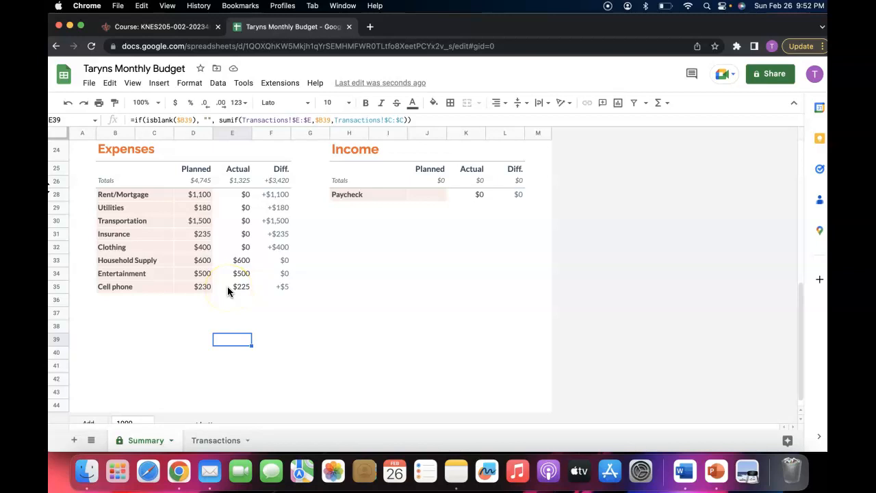
{"action": "left_click", "coordinate": [381, 274]}
{"action": "scroll", "coordinate": [381, 273], "scroll_direction": "up", "scroll_amount": 5}
{"action": "scroll", "coordinate": [381, 271], "scroll_direction": "up", "scroll_amount": 3}
{"action": "scroll", "coordinate": [381, 271], "scroll_direction": "down", "scroll_amount": 5}
{"action": "scroll", "coordinate": [389, 256], "scroll_direction": "down", "scroll_amount": 4}
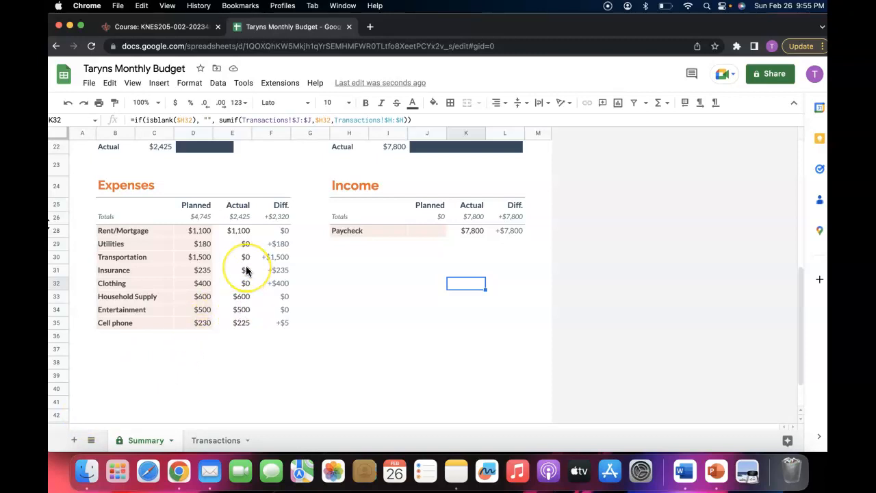
Step: In the Expenses table's Actual column, enter 180 for Utilities, 1500 for Transportation, 235 for Insurance and 300 for Clothing
{"action": "left_click", "coordinate": [244, 245]}
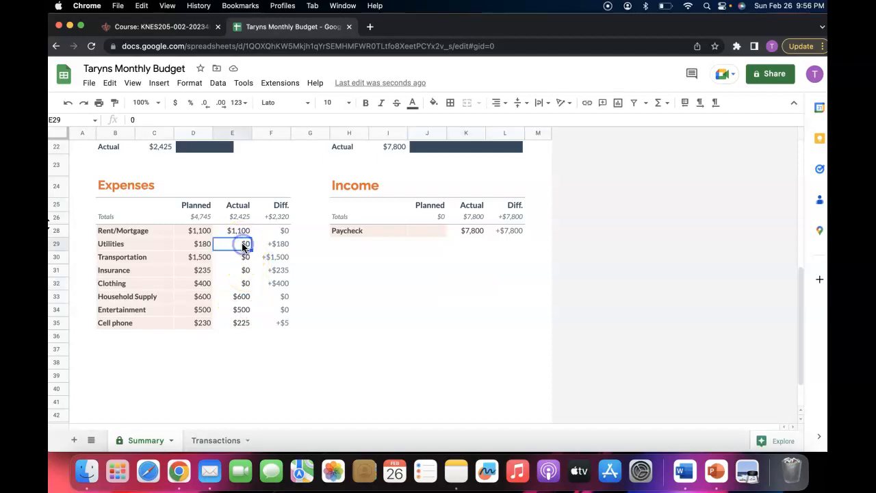
{"action": "type", "text": "180"}
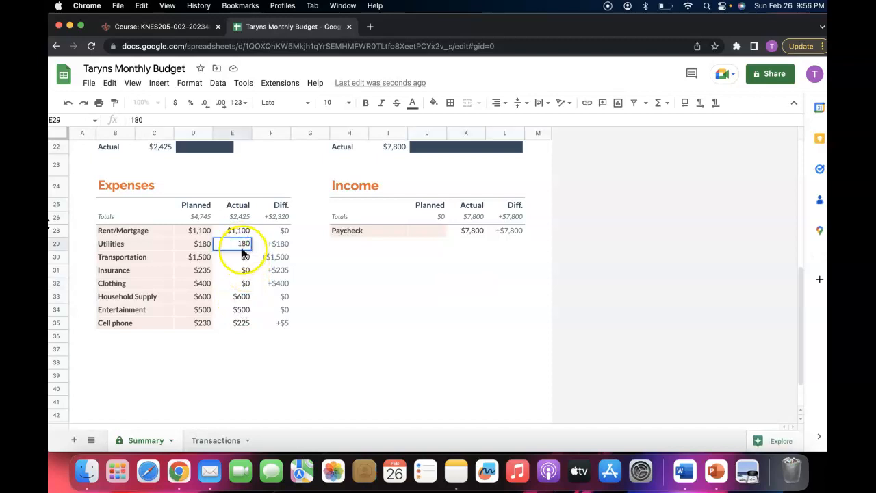
{"action": "left_click", "coordinate": [244, 259]}
{"action": "type", "text": "1500"}
{"action": "left_click", "coordinate": [245, 272]}
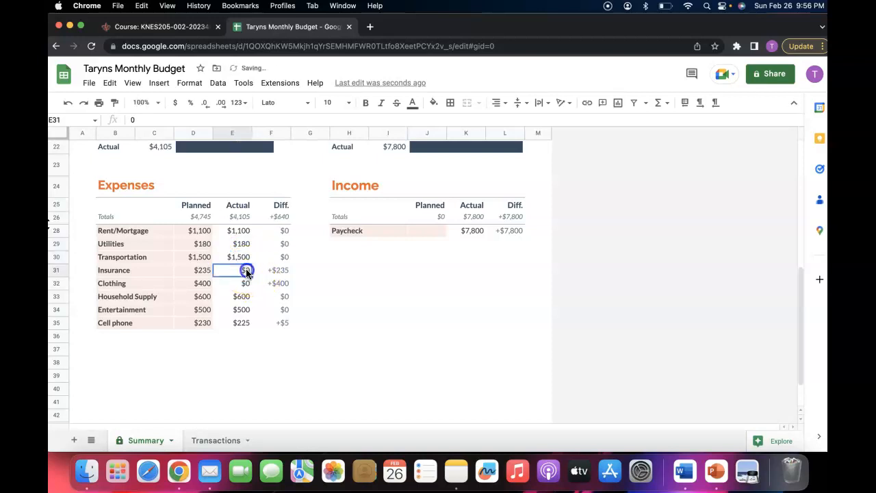
{"action": "type", "text": "235"}
{"action": "left_click", "coordinate": [245, 284]}
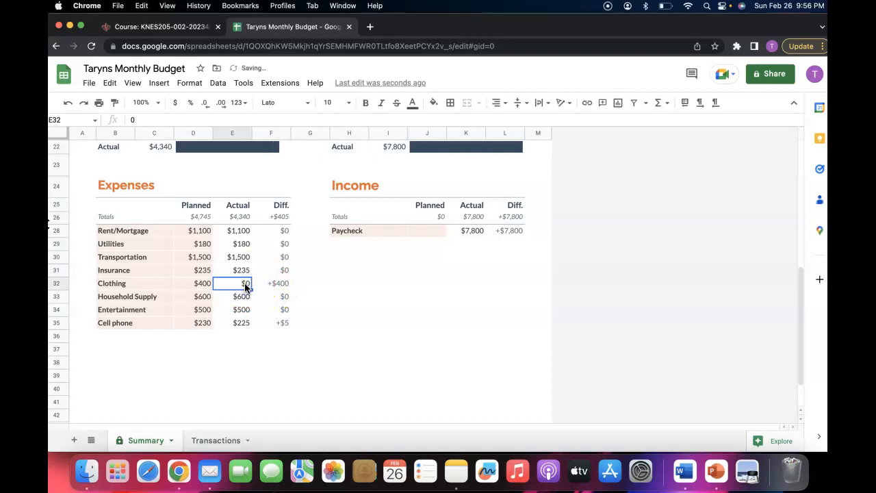
{"action": "type", "text": "300"}
{"action": "left_click", "coordinate": [370, 325]}
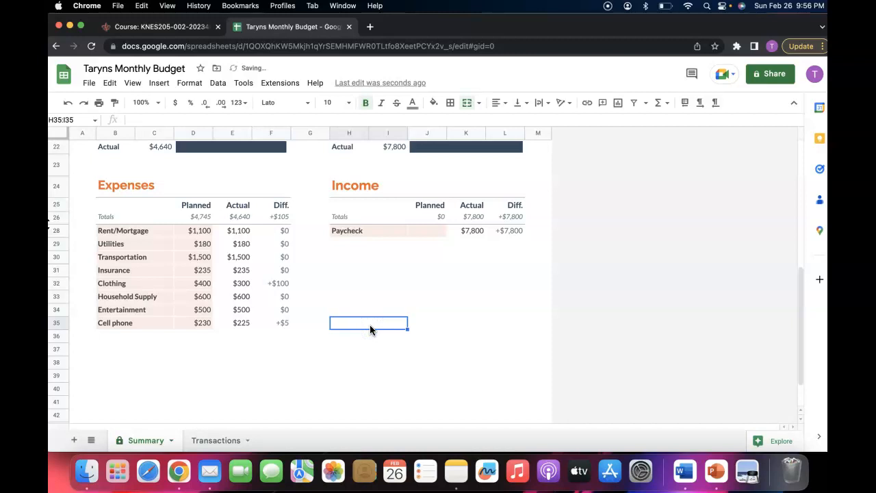
Step: Review the Summary sheet's end balance, monthly savings, and planned versus actual expense and income figures
{"action": "scroll", "coordinate": [370, 329], "scroll_direction": "up", "scroll_amount": 5}
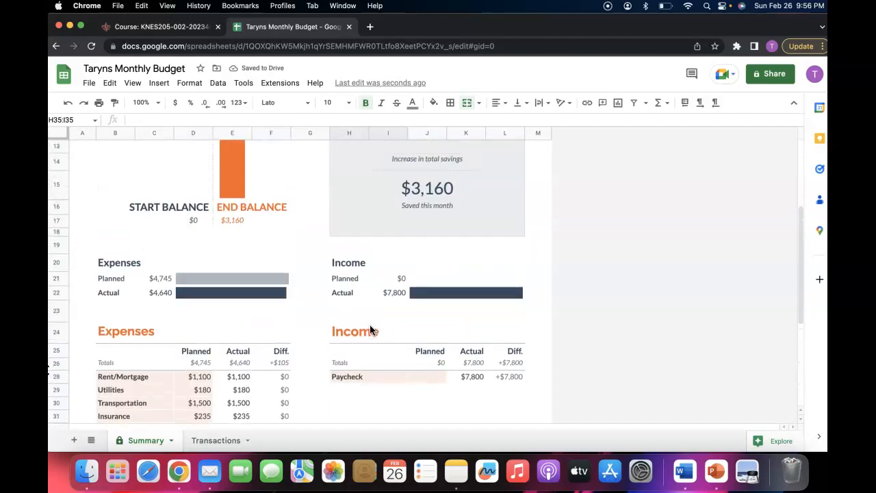
{"action": "left_click", "coordinate": [359, 281]}
{"action": "scroll", "coordinate": [318, 251], "scroll_direction": "up", "scroll_amount": 3}
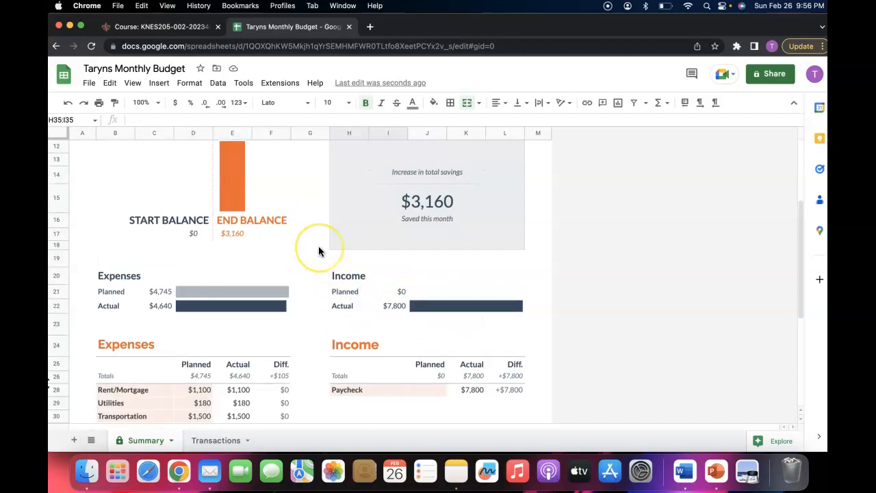
{"action": "scroll", "coordinate": [318, 251], "scroll_direction": "up", "scroll_amount": 2}
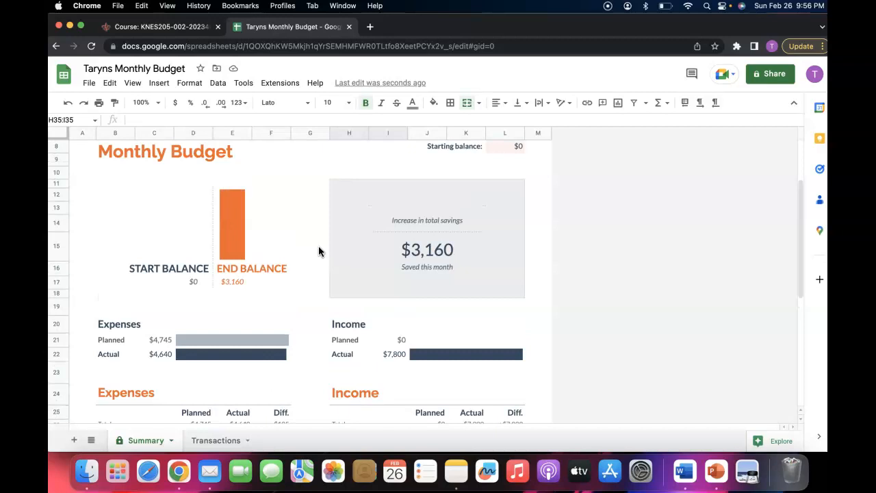
{"action": "scroll", "coordinate": [318, 251], "scroll_direction": "down", "scroll_amount": 3}
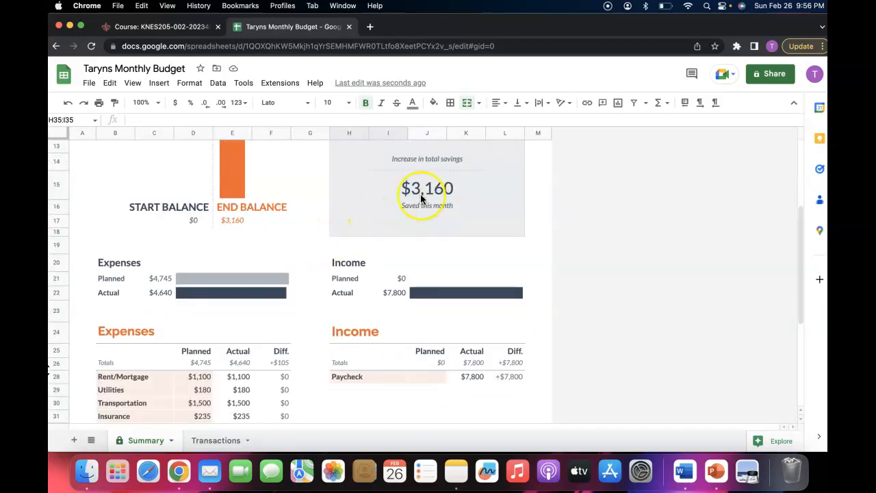
{"action": "scroll", "coordinate": [358, 233], "scroll_direction": "up", "scroll_amount": 3}
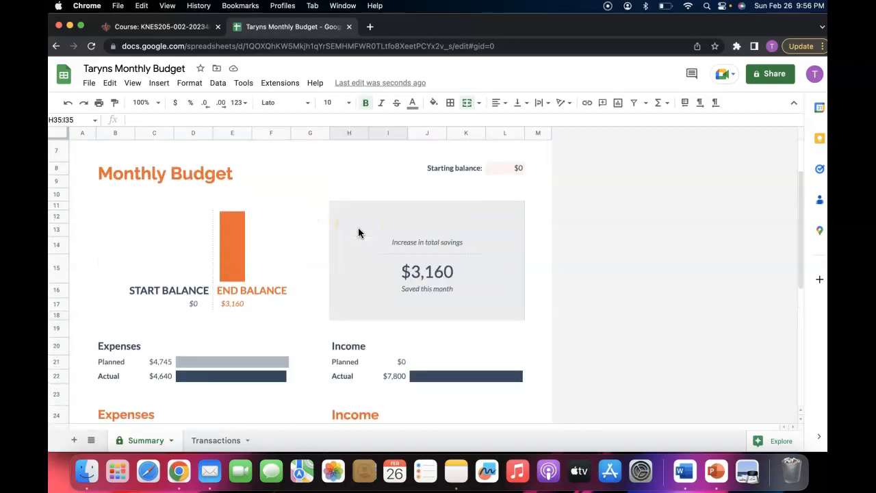
{"action": "scroll", "coordinate": [358, 232], "scroll_direction": "down", "scroll_amount": 5}
{"action": "scroll", "coordinate": [357, 233], "scroll_direction": "down", "scroll_amount": 5}
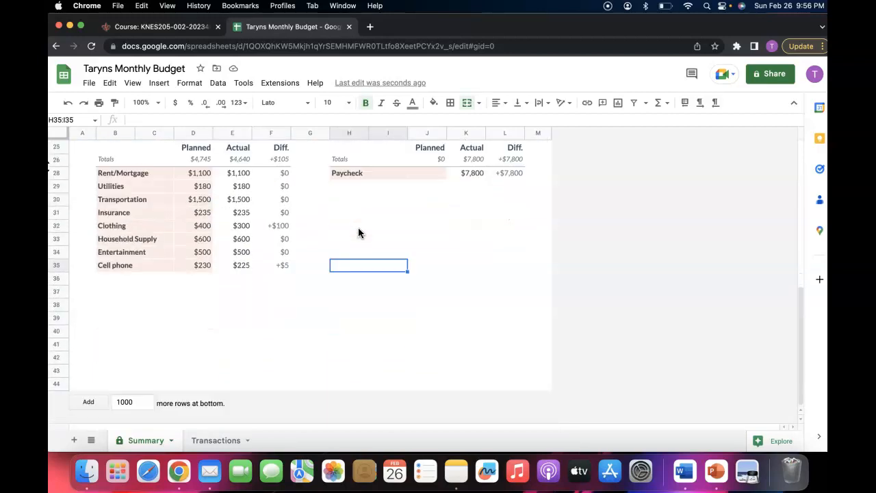
{"action": "scroll", "coordinate": [357, 233], "scroll_direction": "up", "scroll_amount": 5}
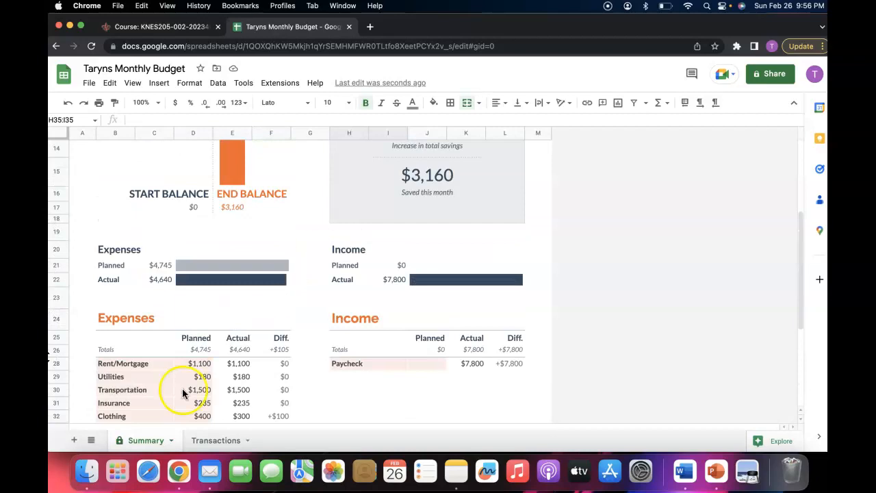